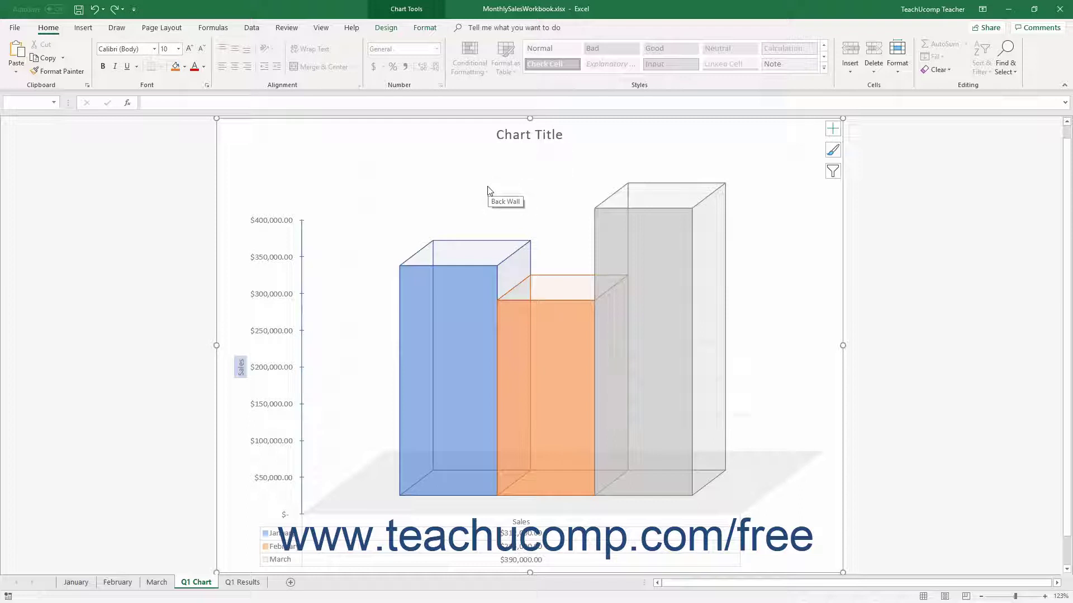
- Select Chart Title from the Chart Elements list on the Chart Tools Format tab
click(425, 28)
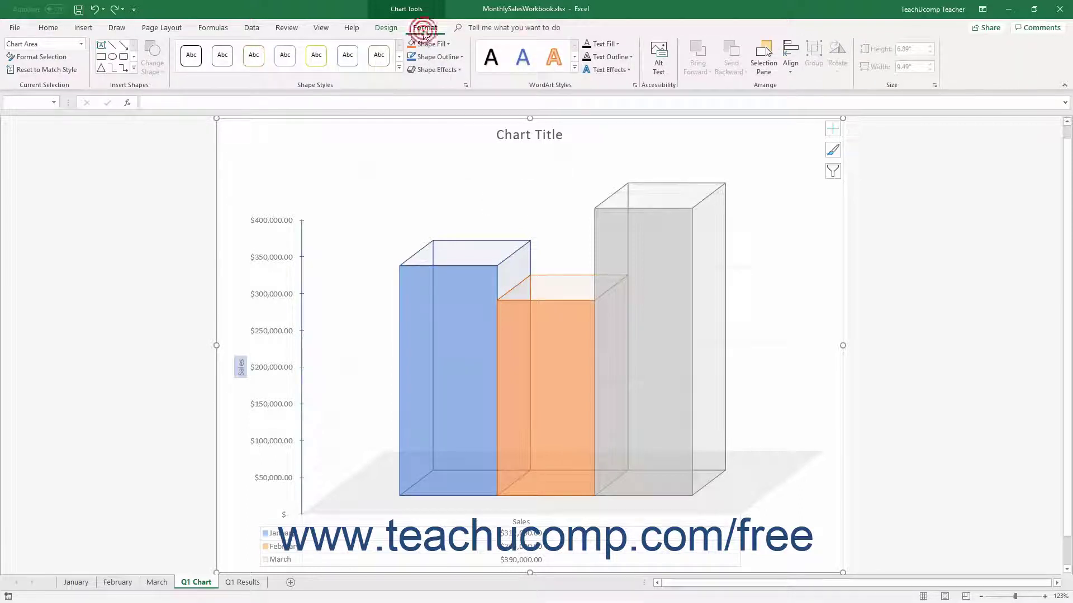
click(82, 44)
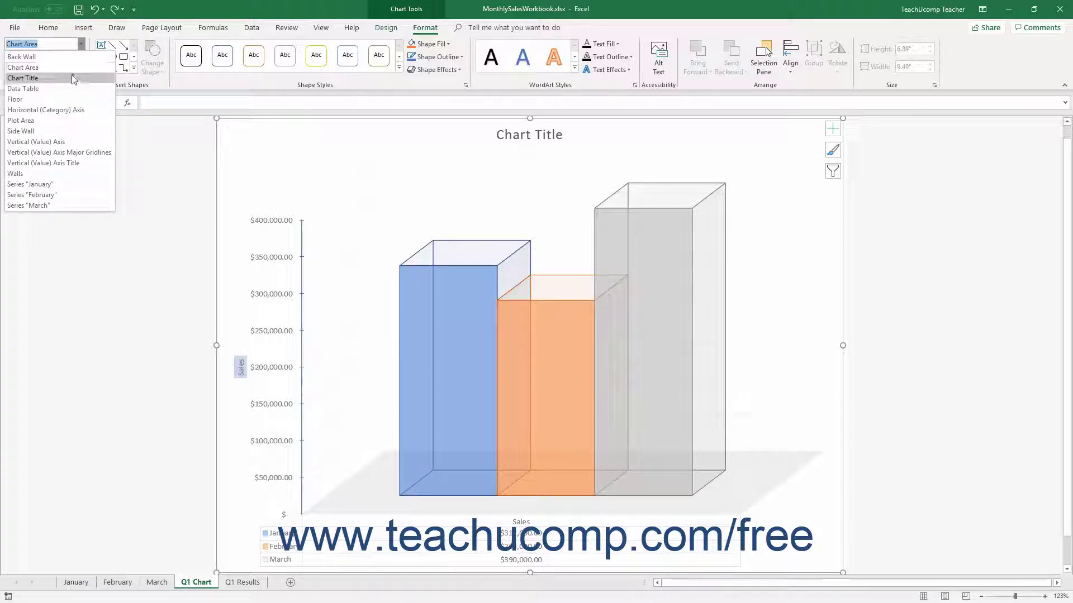
click(23, 77)
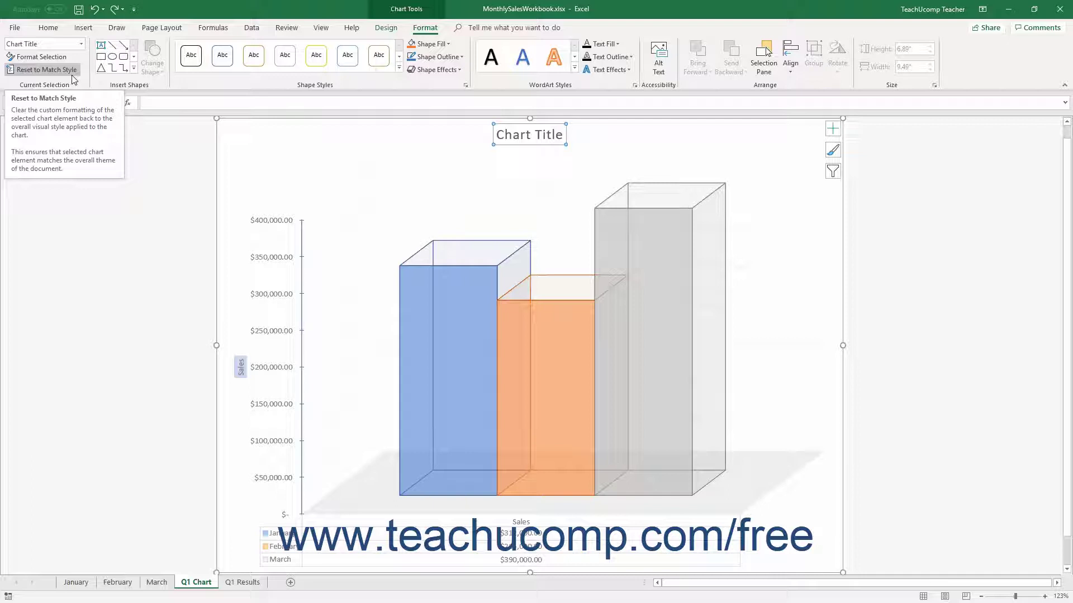
- Open the Format Chart Title pane via Format Selection
mouse_move(45, 70)
click(68, 60)
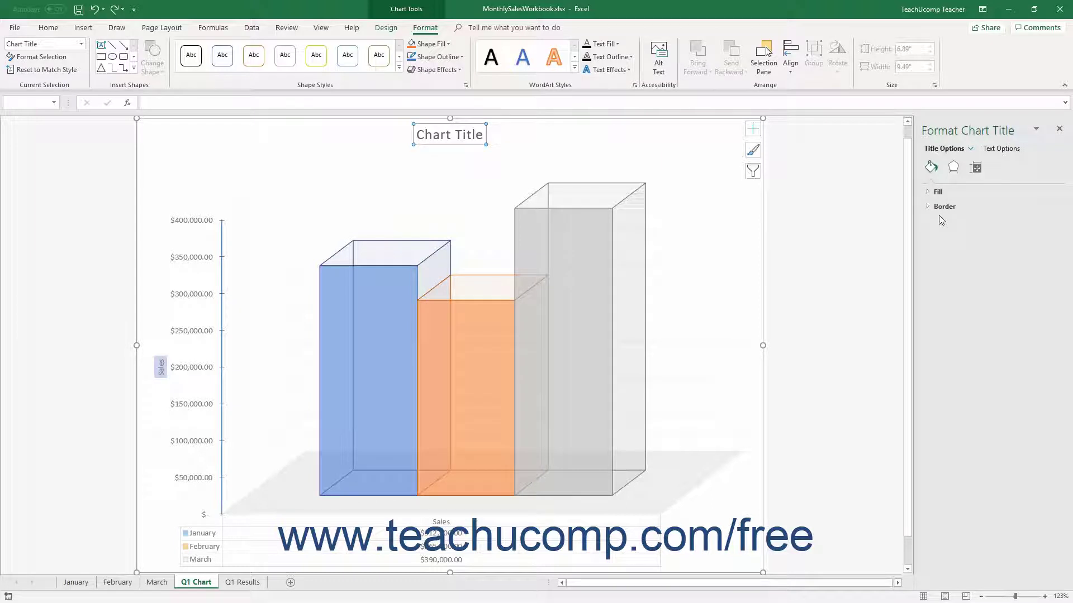
- Show the Text Effects settings under Text Options in the Format Chart Title pane
click(987, 151)
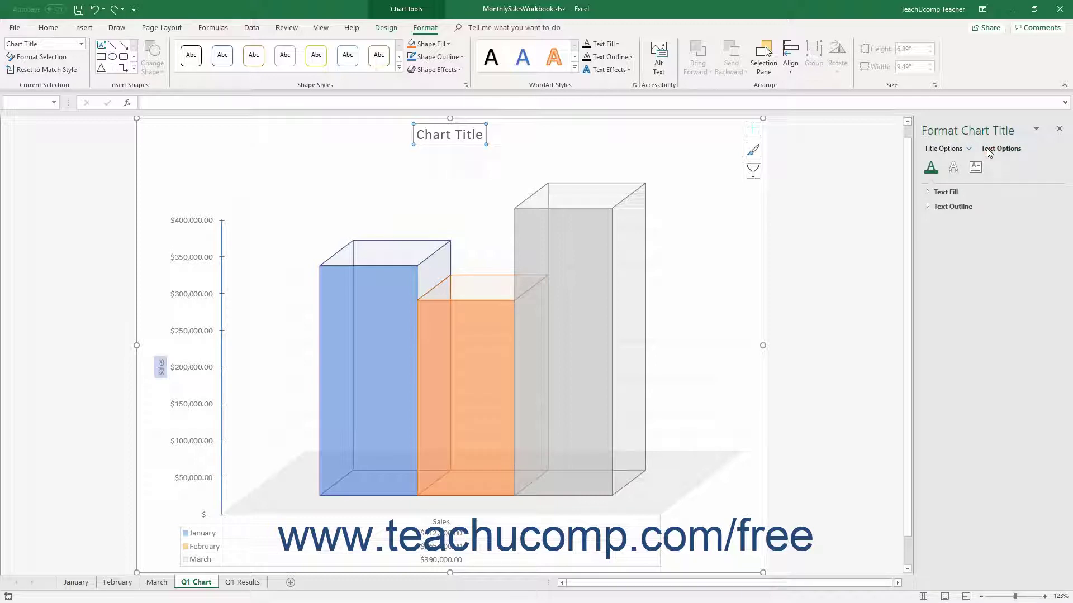
click(953, 169)
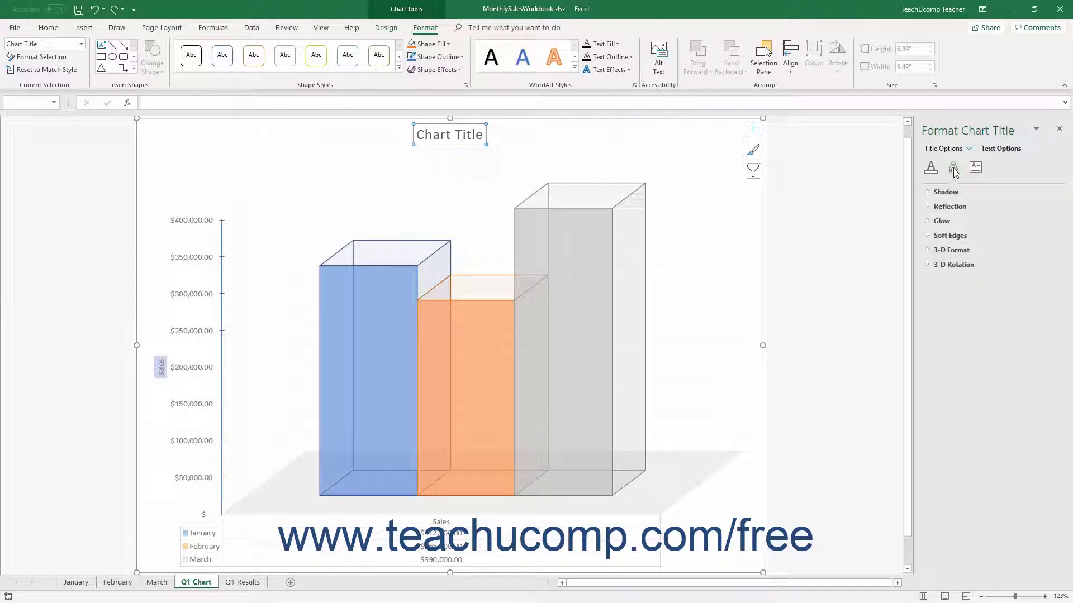
- Apply a Reflection Variation preset (40% transparency, 60% size, 0.5 pt blur, 2.4 pt distance)
click(935, 207)
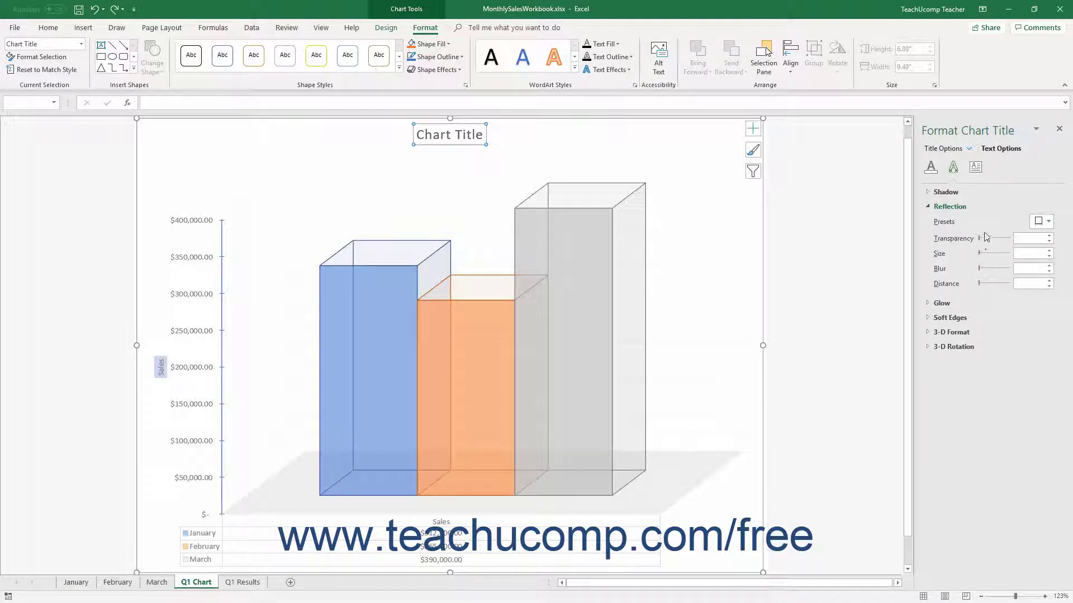
click(1038, 225)
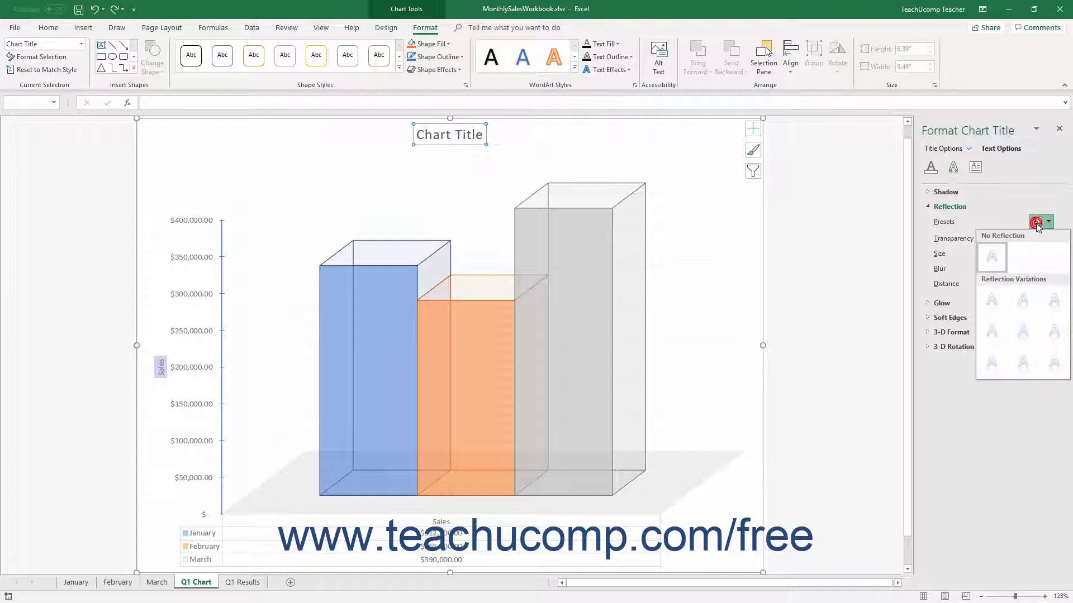
click(1026, 328)
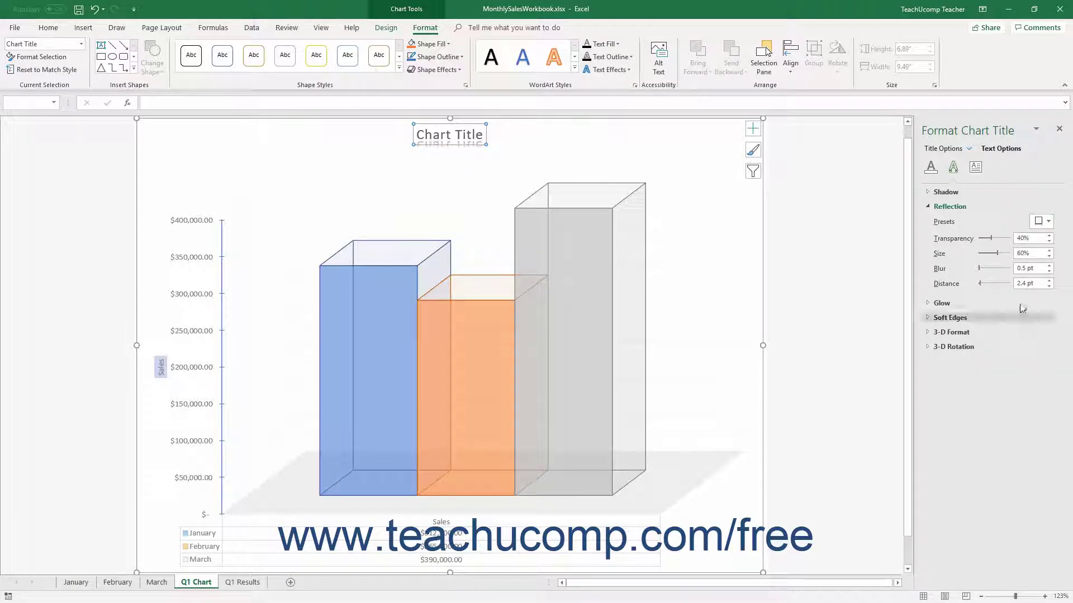
- Close the Format Chart Title pane, leaving the reflected title on the 3D sales chart
click(1059, 132)
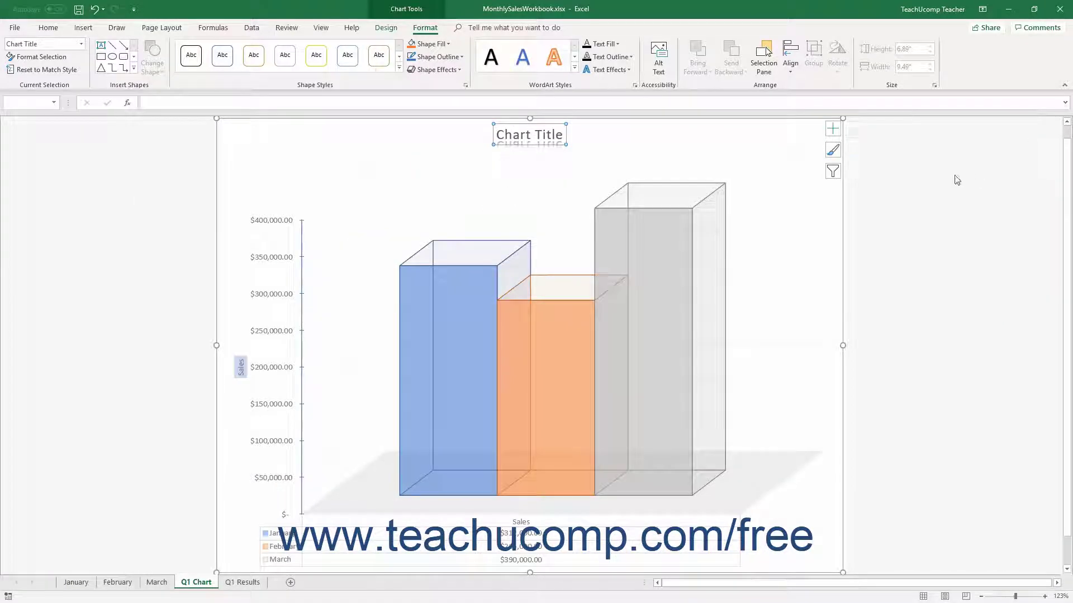